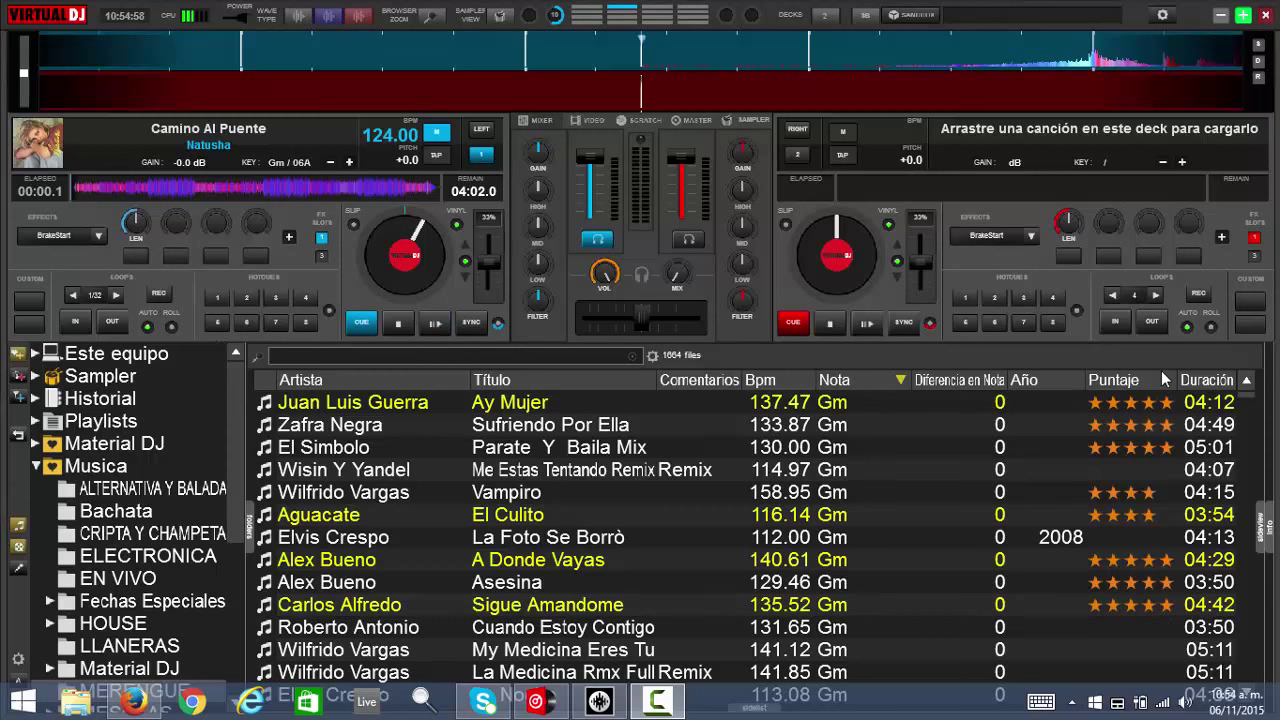
# Check which song list columns are available, and sort the MERENGUE songs by Nota in the reverse order
pyautogui.rightClick(1042, 378)
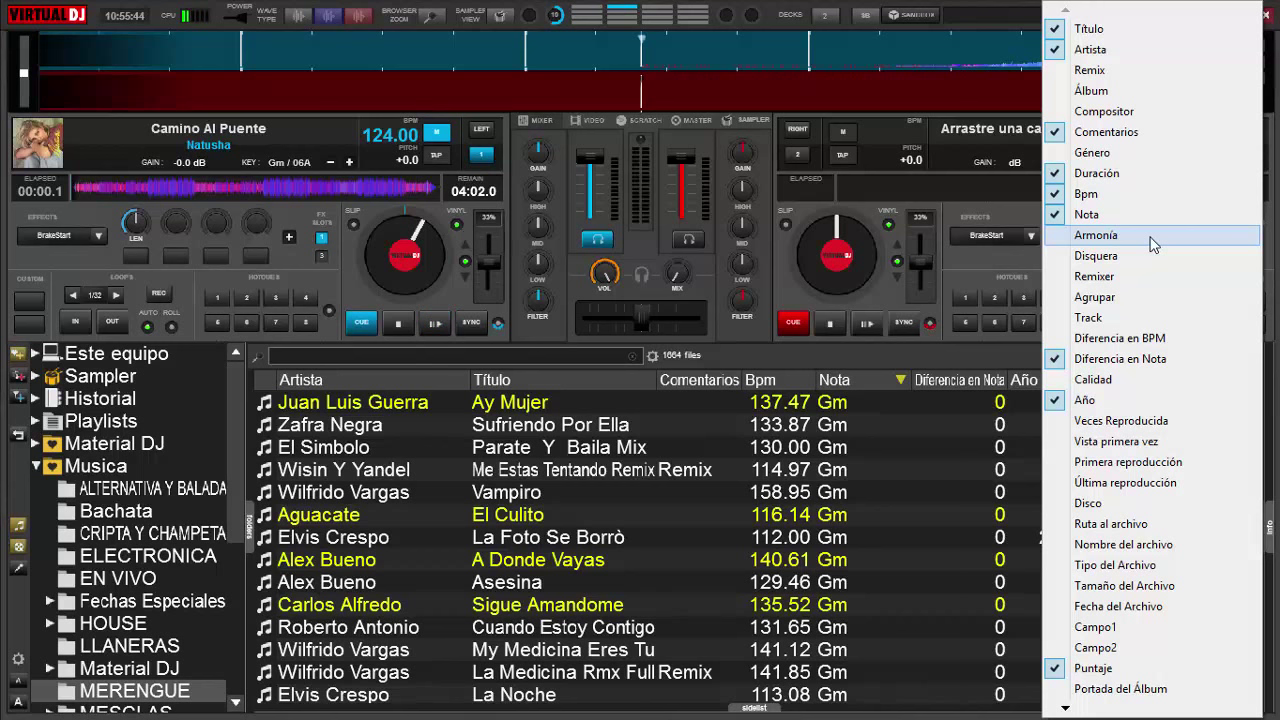
pyautogui.click(772, 19)
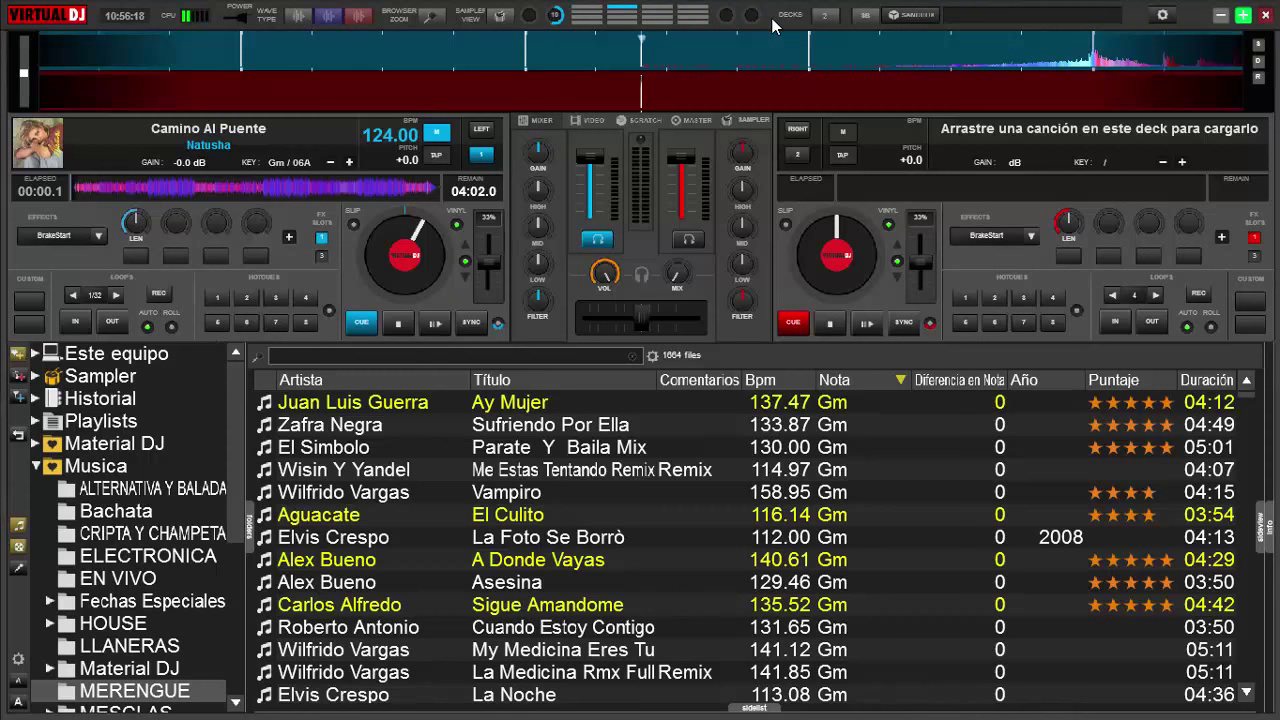
pyautogui.click(866, 379)
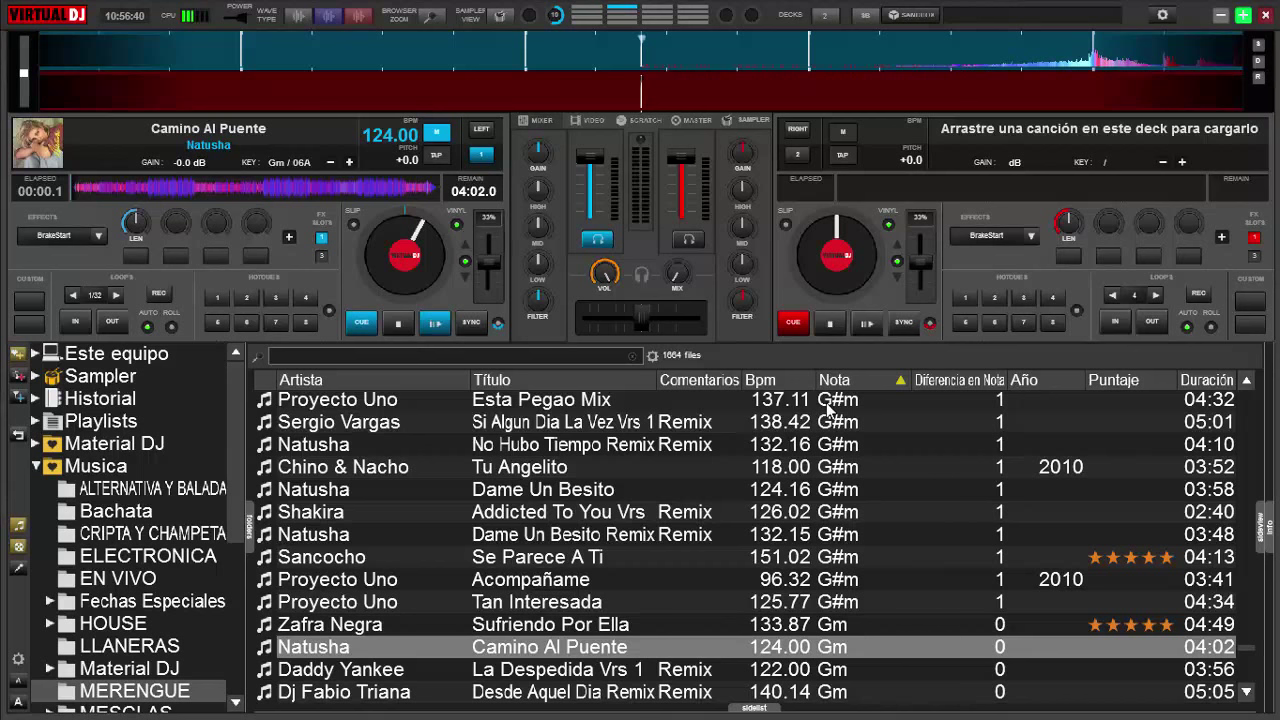
pyautogui.click(1247, 400)
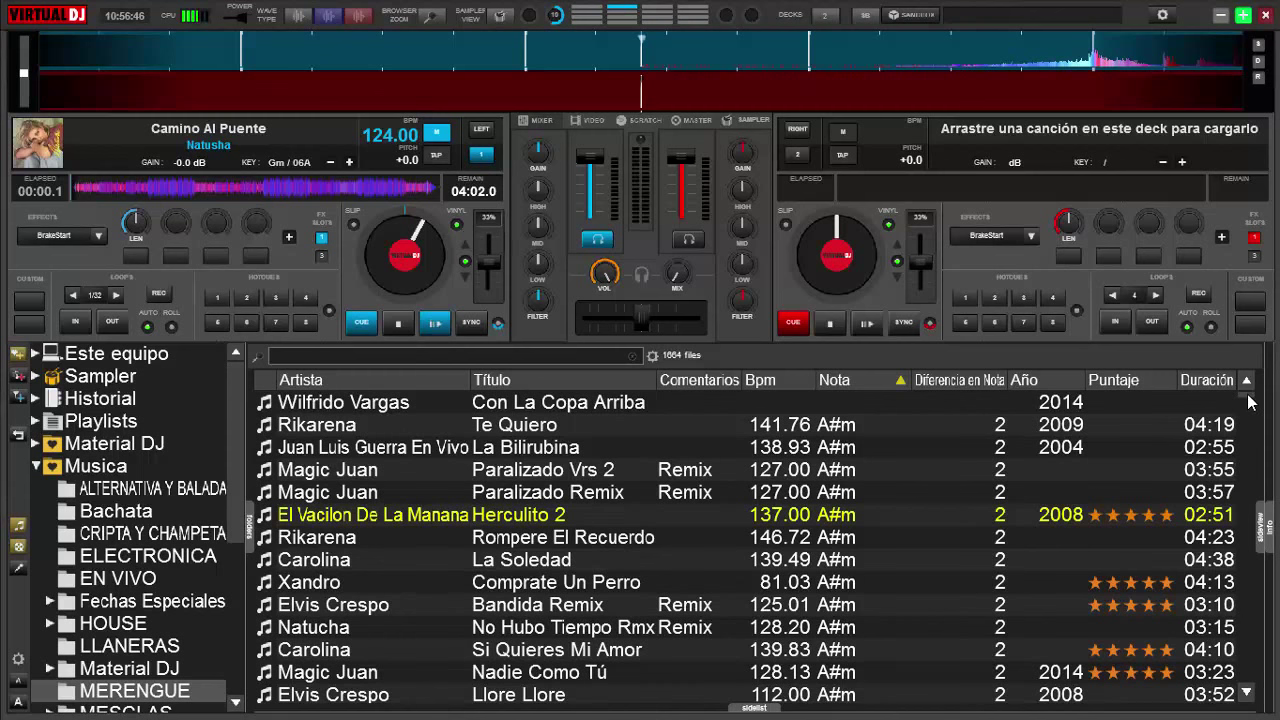
# Examine the Nota and Diferencia en Nota values of the MERENGUE songs from the A#m group into the Am group
pyautogui.scroll(-12, 1248, 402)
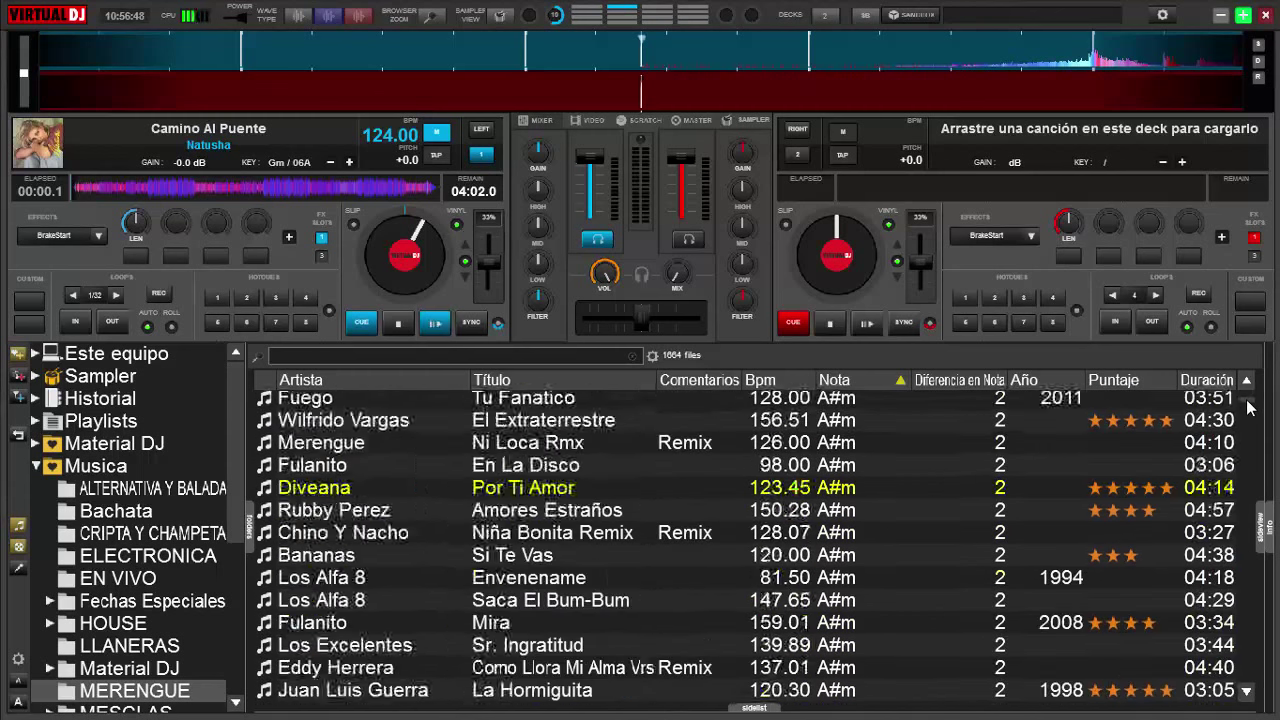
pyautogui.scroll(-11, 1248, 412)
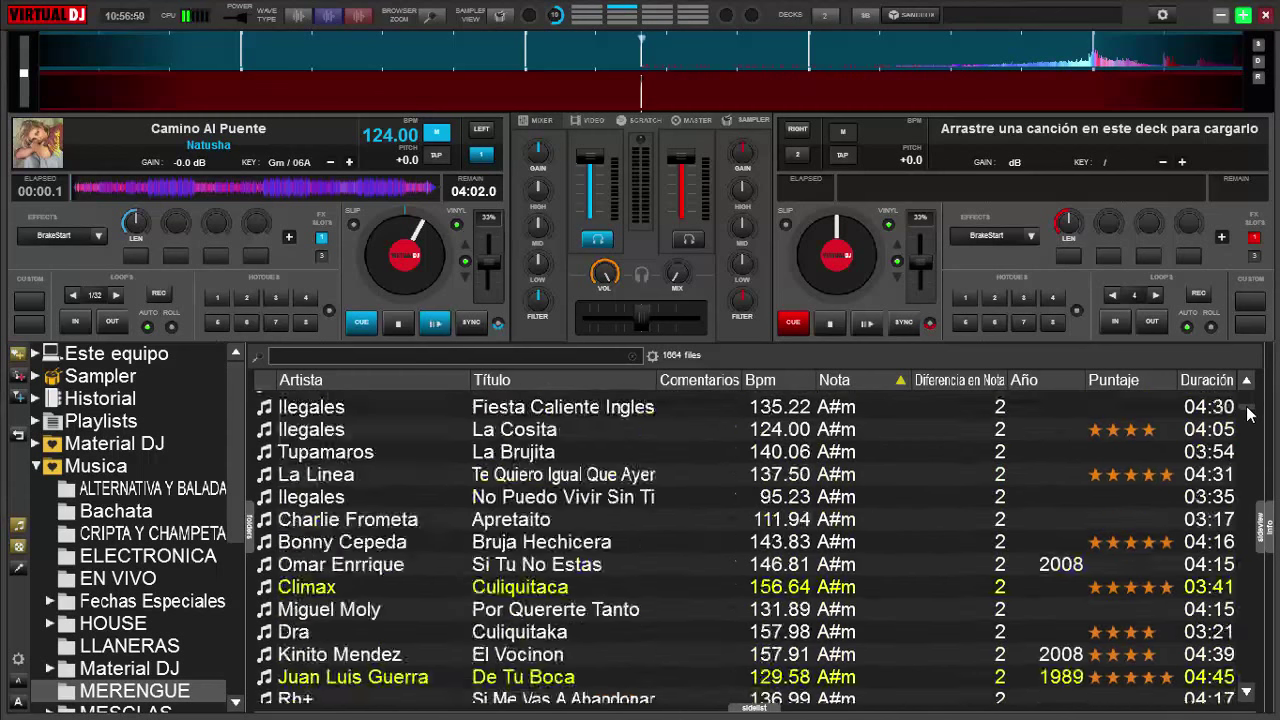
pyautogui.scroll(-12, 1248, 420)
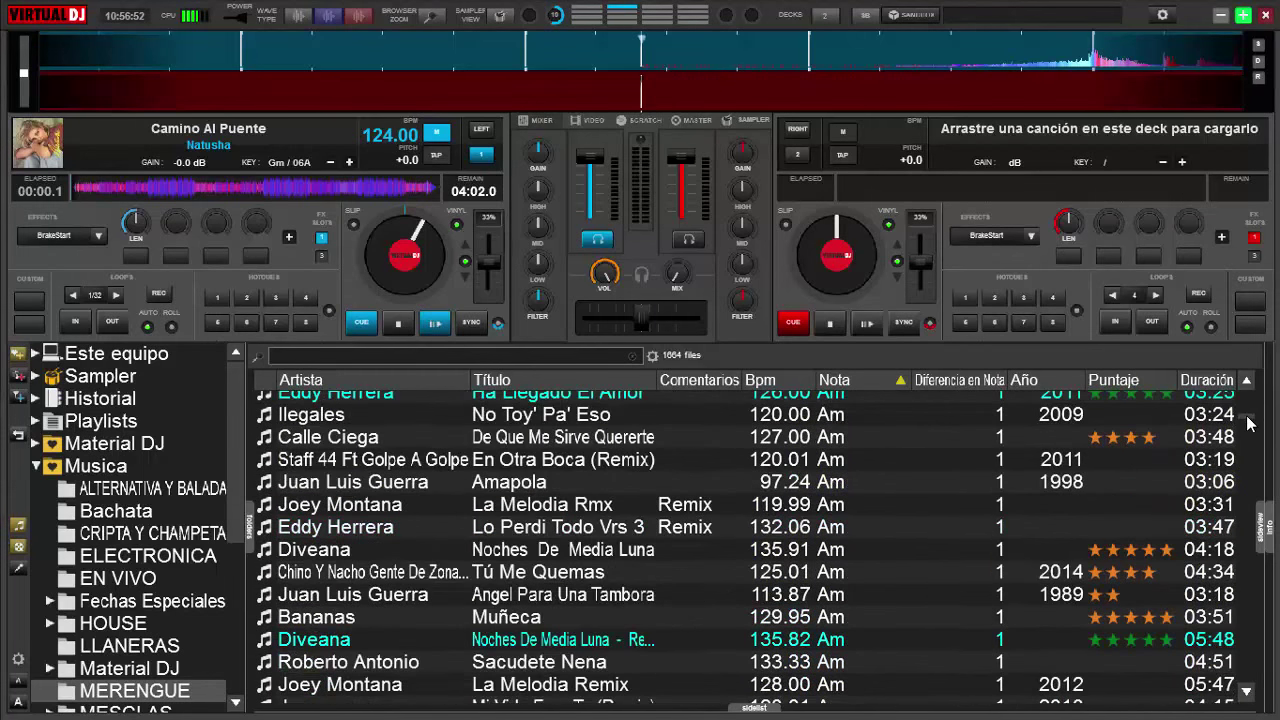
pyautogui.scroll(-4, 1248, 426)
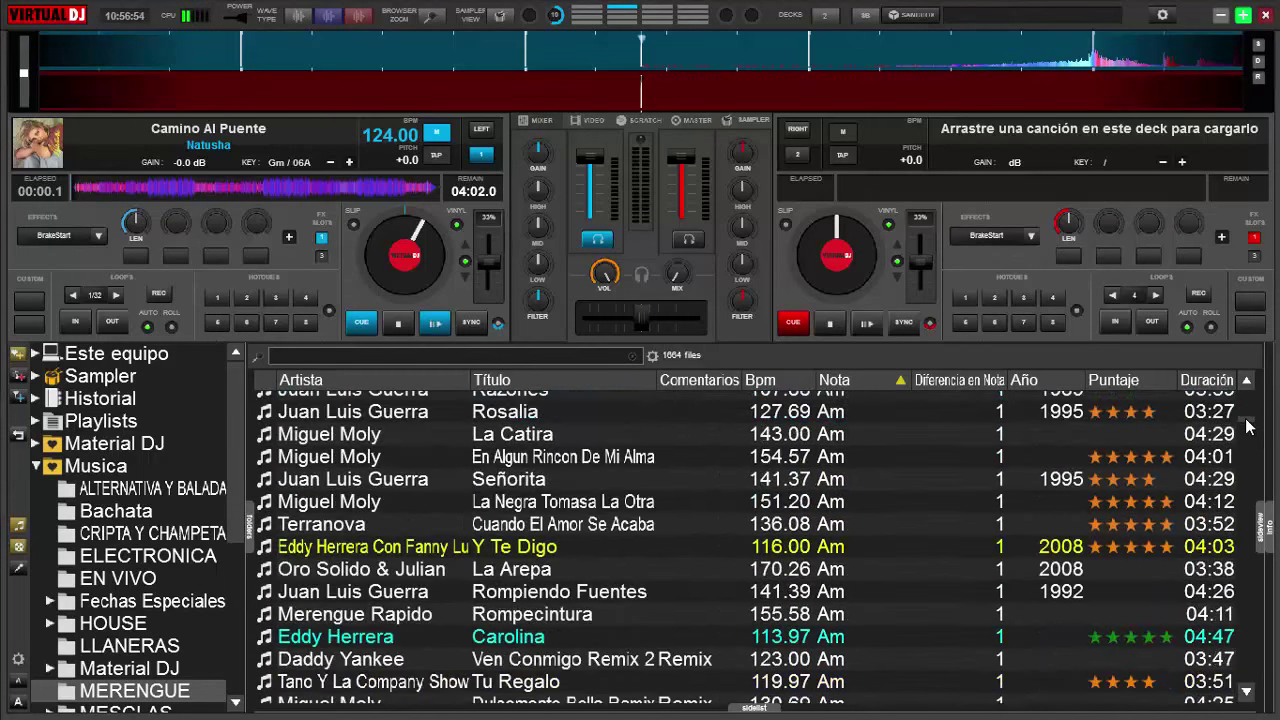
pyautogui.scroll(-12, 1247, 430)
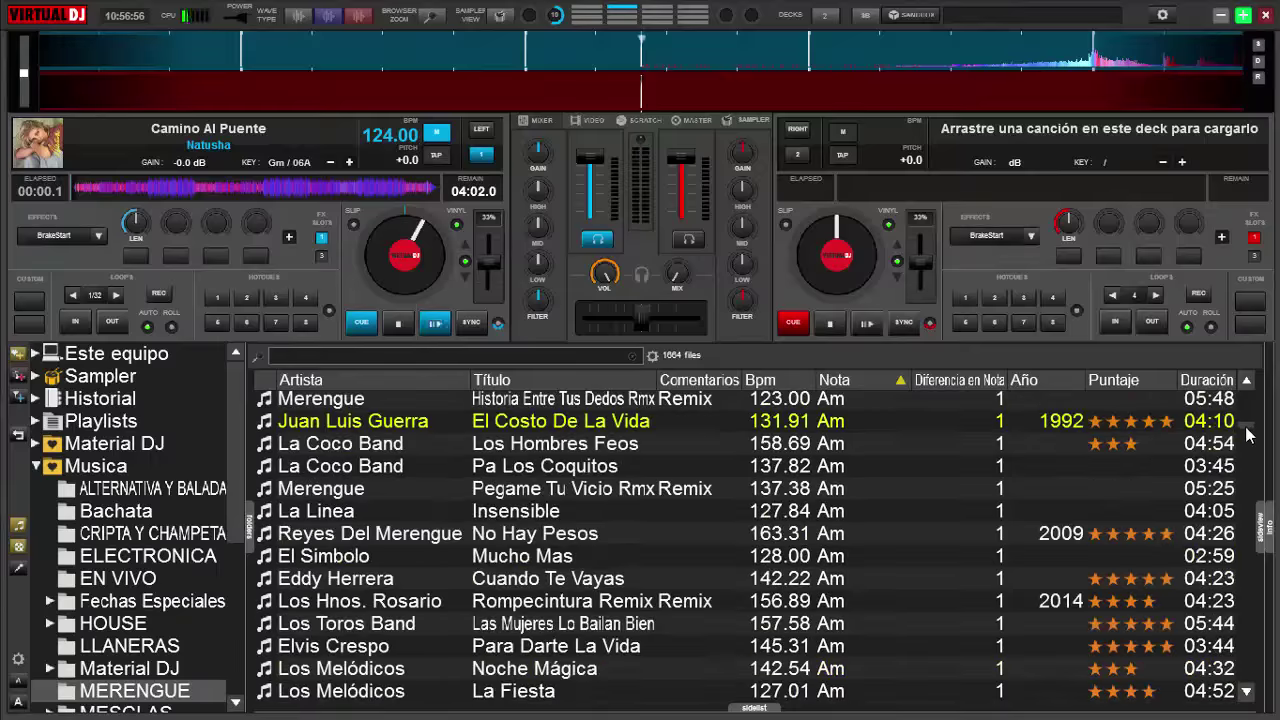
pyautogui.scroll(-15, 1247, 443)
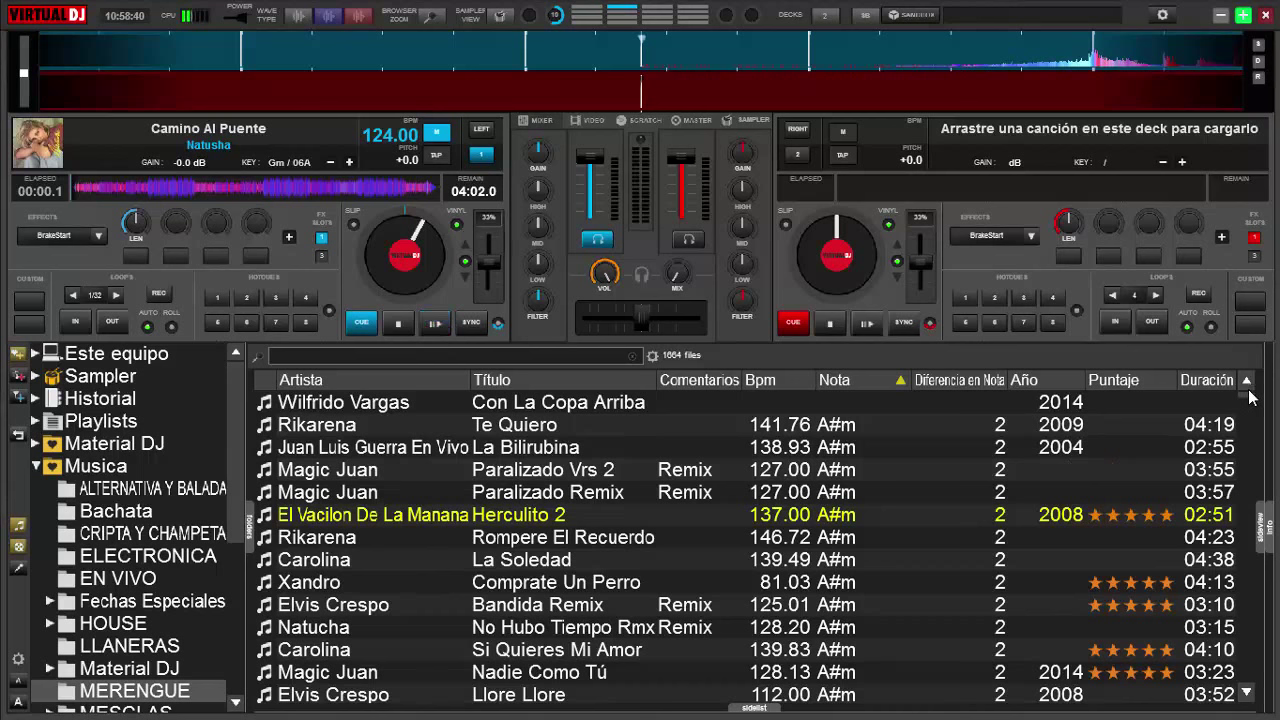
# Select the song La Catira in the Am group and compare the note differences of the songs onward to the Bm group
pyautogui.moveTo(1249, 402)
pyautogui.mouseDown()
pyautogui.moveTo(1245, 467)
pyautogui.moveTo(1245, 424)
pyautogui.mouseUp()
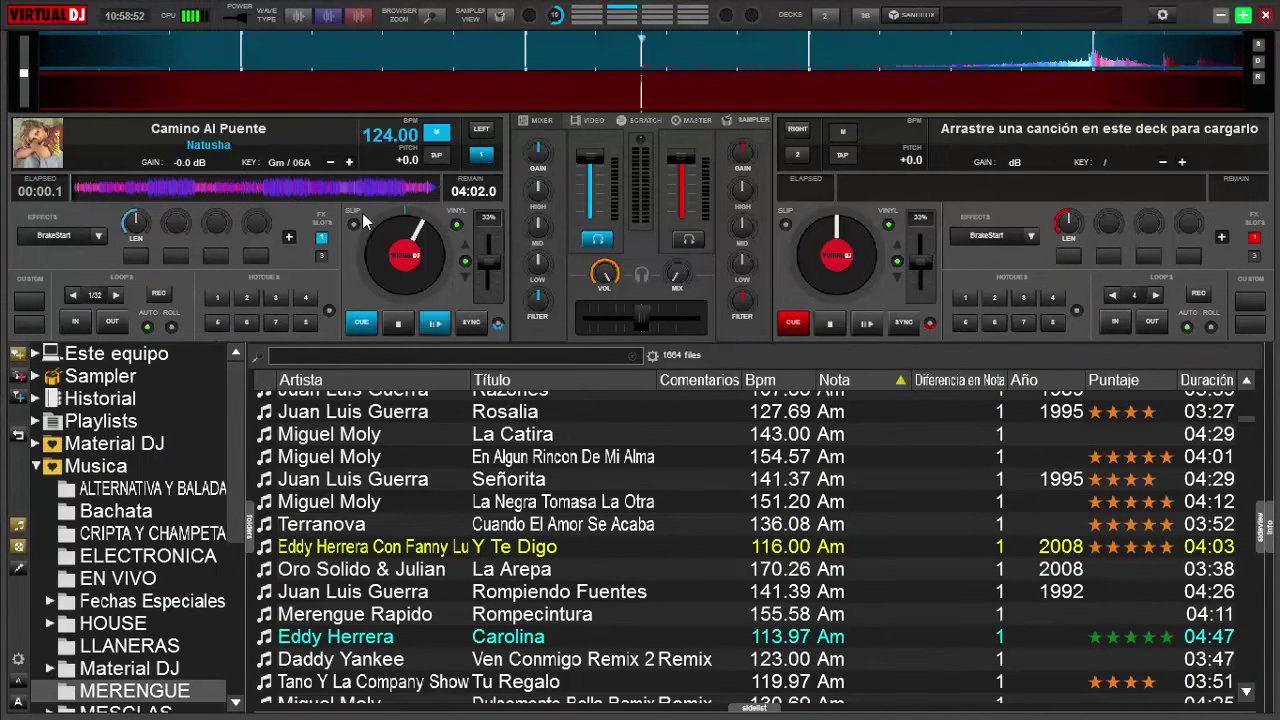
pyautogui.click(800, 440)
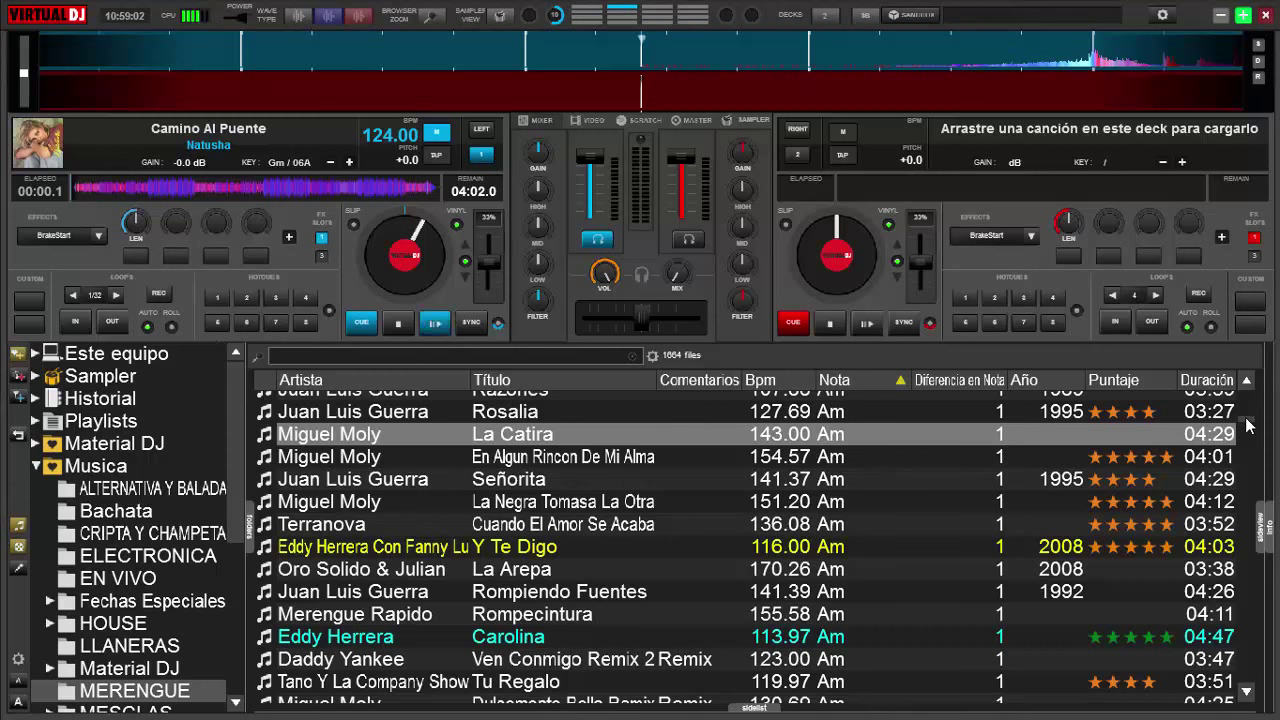
pyautogui.scroll(-2, 1246, 425)
pyautogui.scroll(-7, 1246, 425)
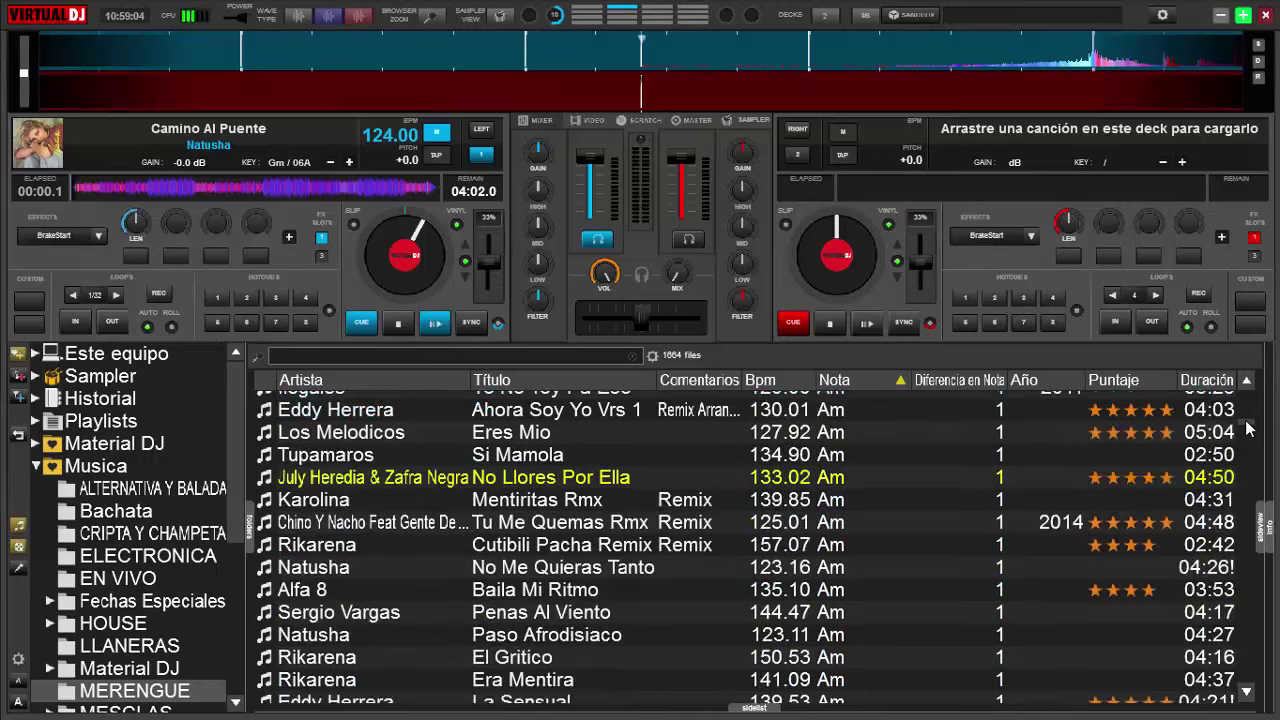
pyautogui.scroll(-20, 1246, 430)
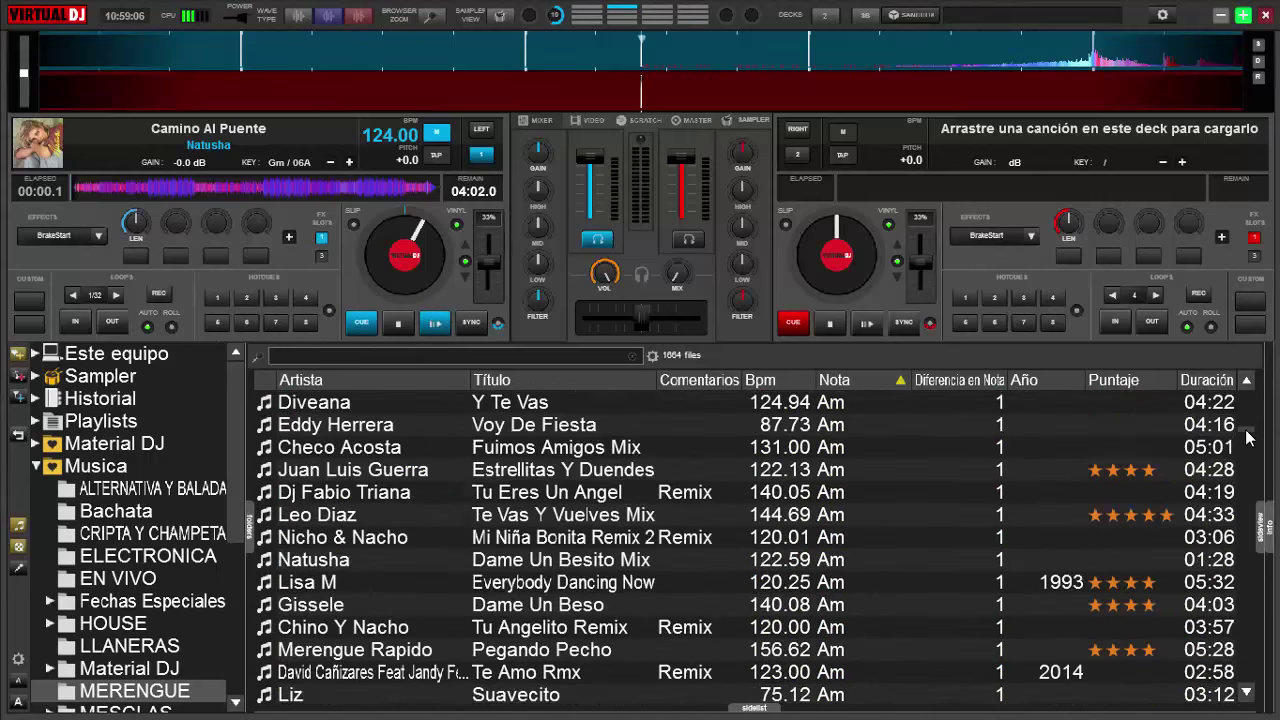
pyautogui.scroll(-15, 1247, 448)
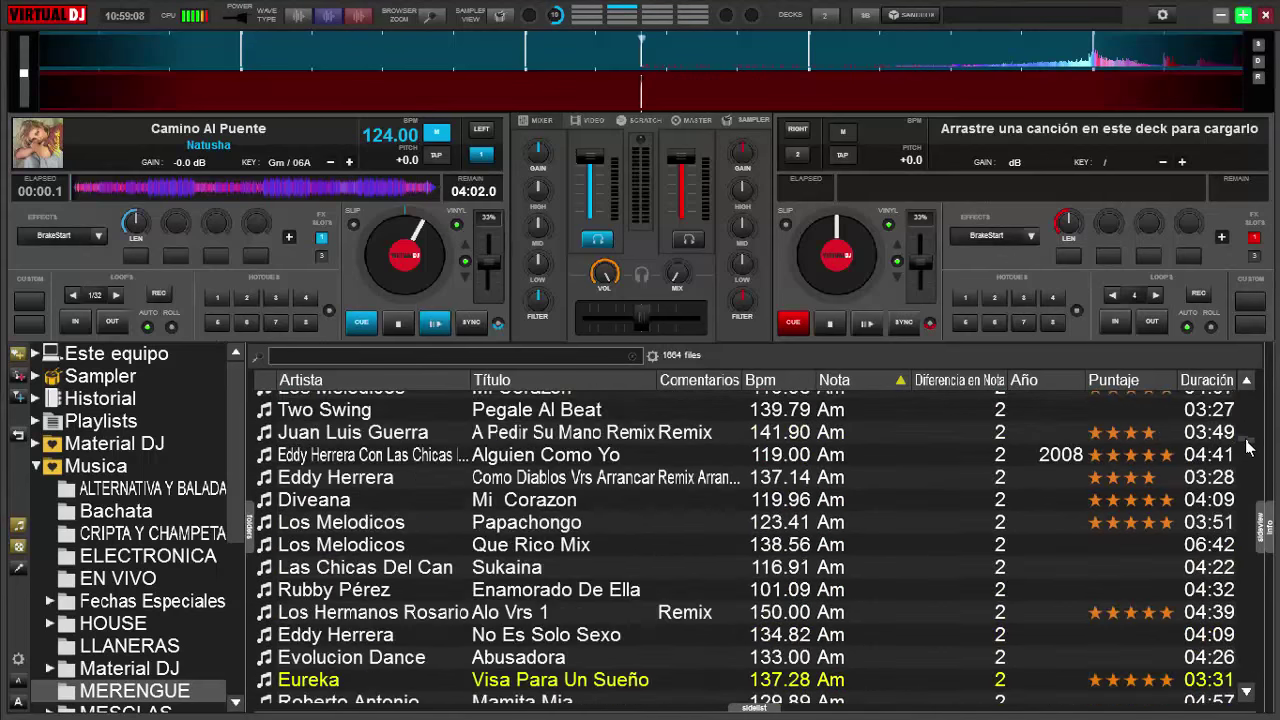
pyautogui.scroll(-15, 1247, 460)
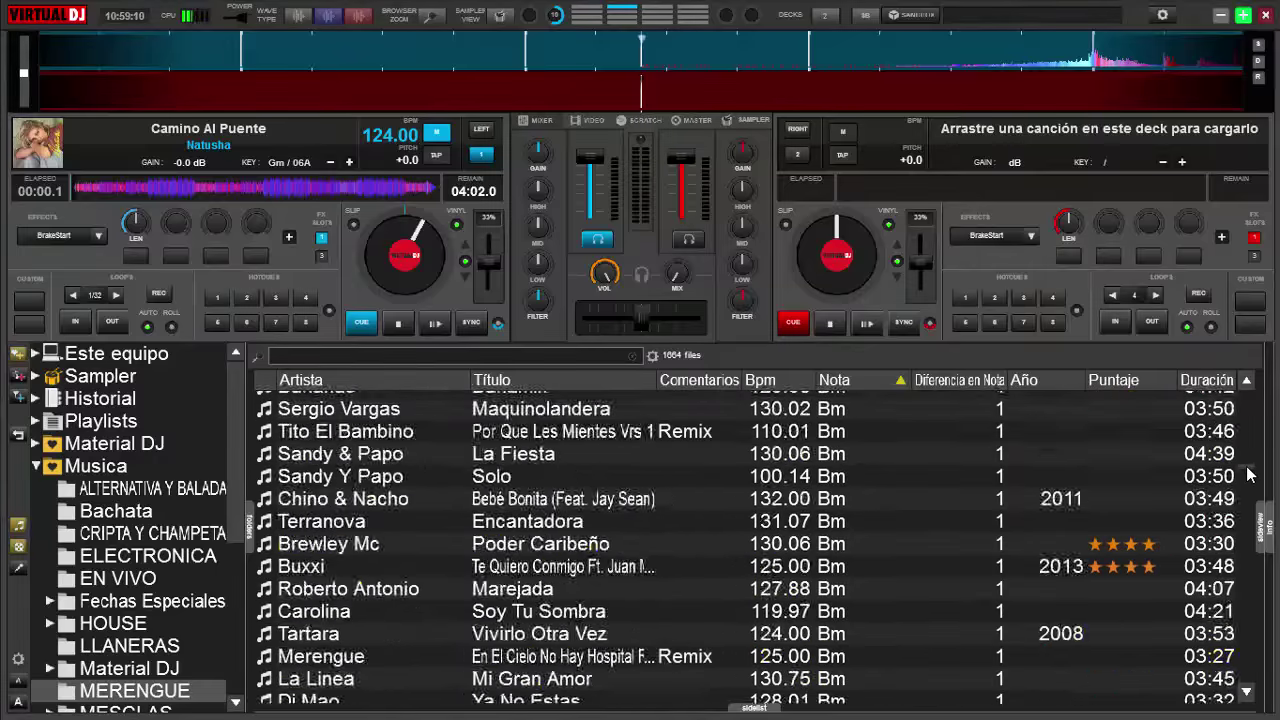
pyautogui.scroll(-10, 1246, 494)
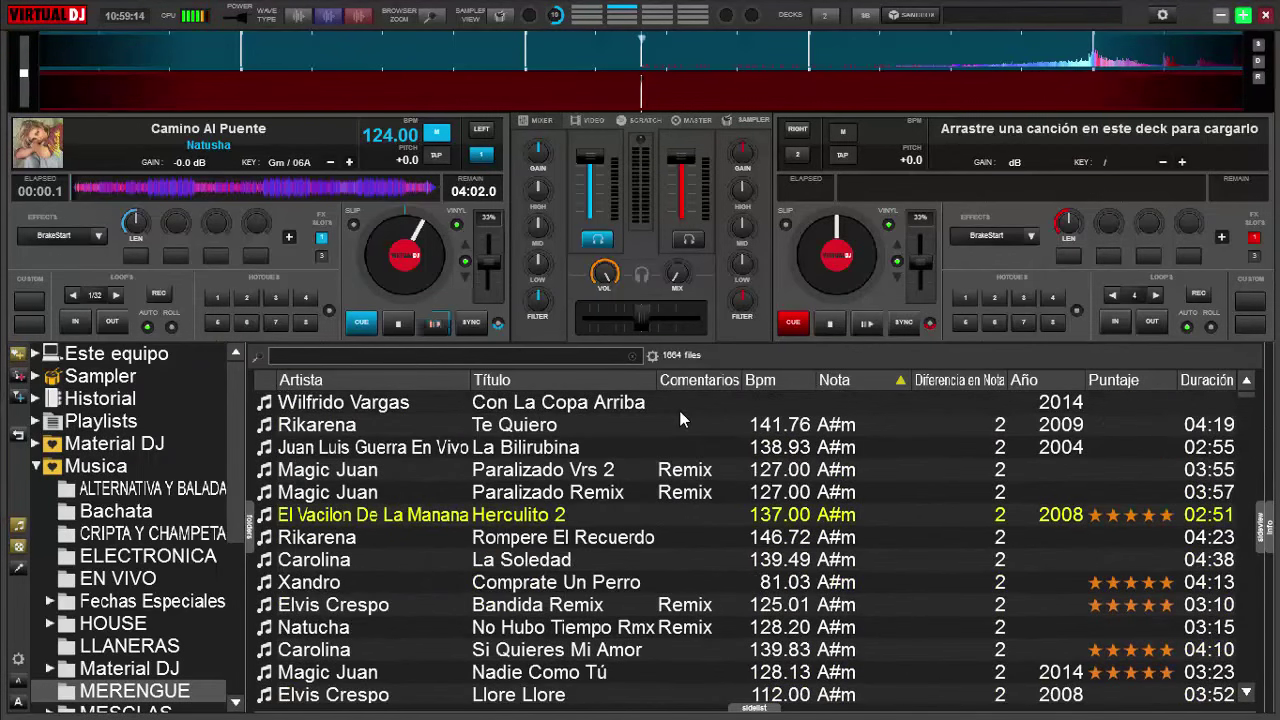
# Add the Armonía column to the MERENGUE song list
pyautogui.rightClick(956, 379)
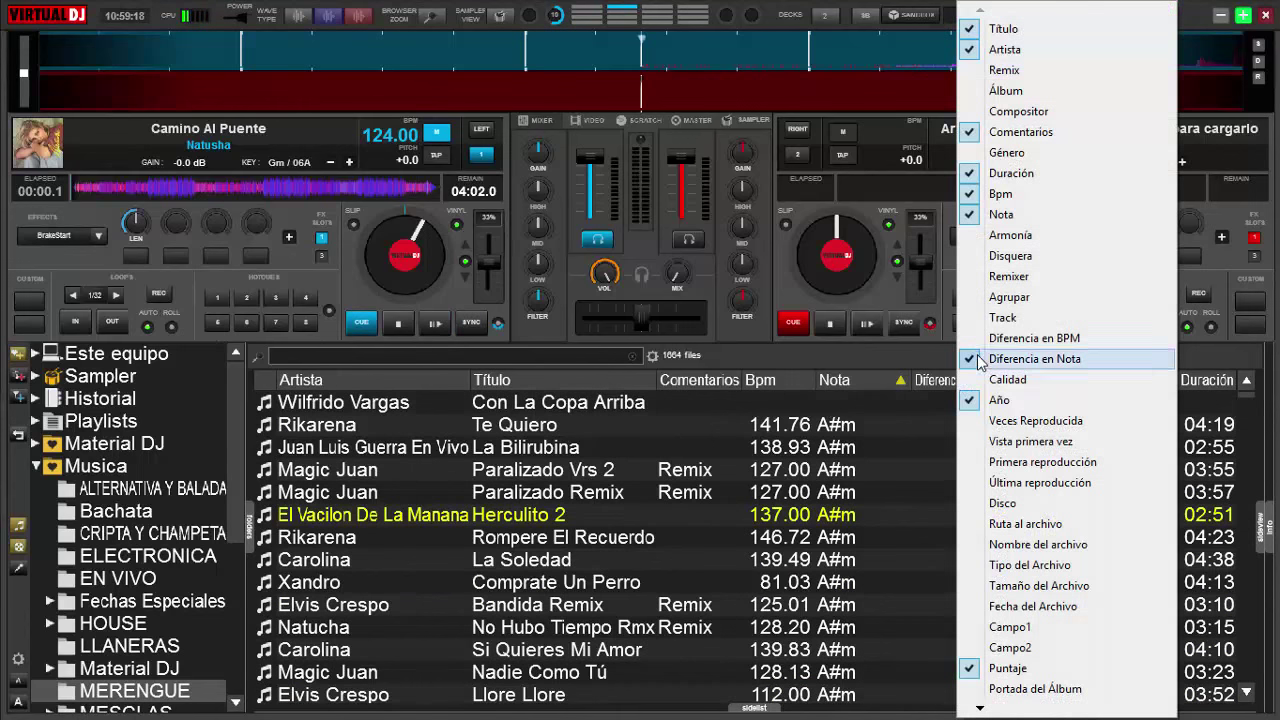
pyautogui.click(1027, 238)
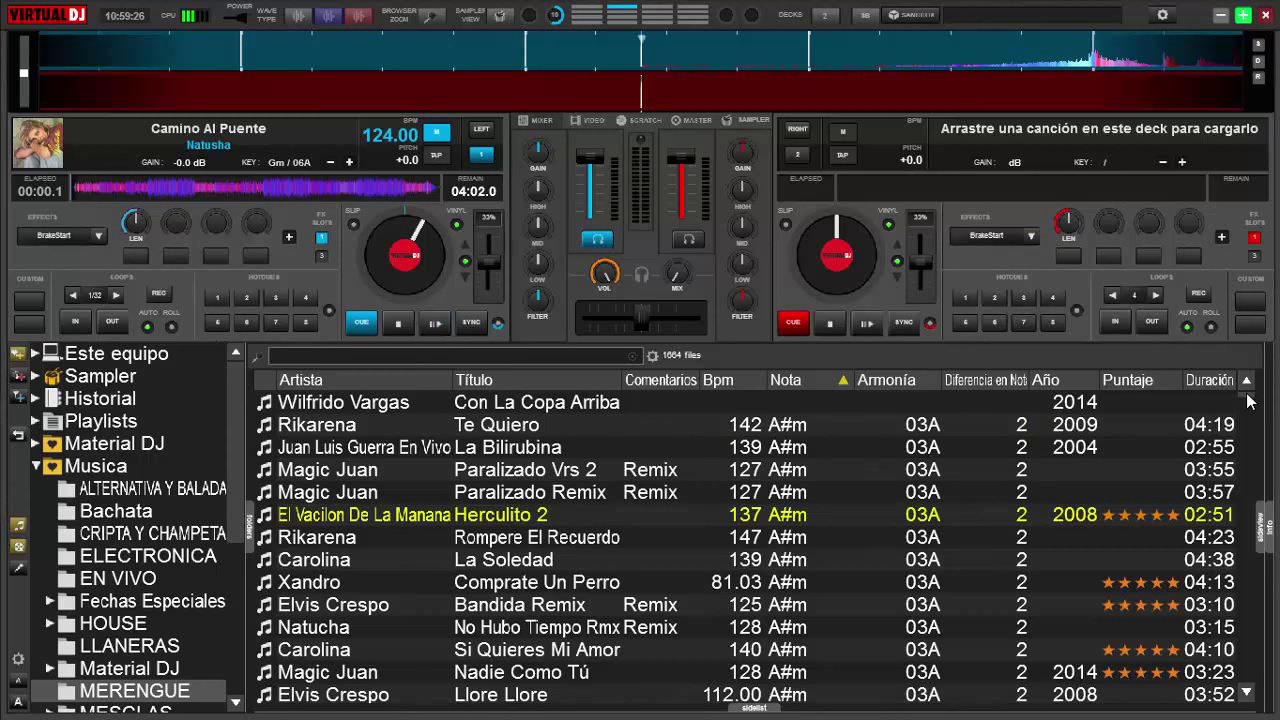
pyautogui.moveTo(1248, 400); pyautogui.dragTo(1250, 385)
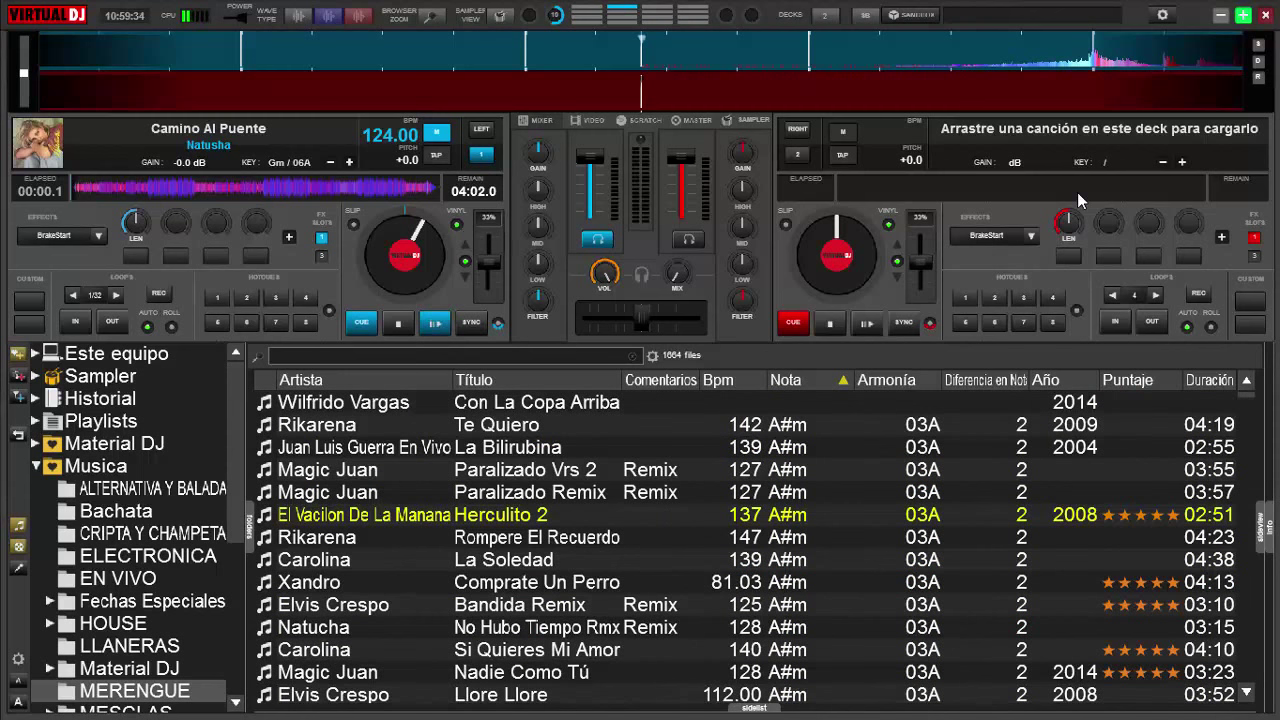
# Minimize VirtualDJ and switch to Serato DJ
pyautogui.click(1220, 15)
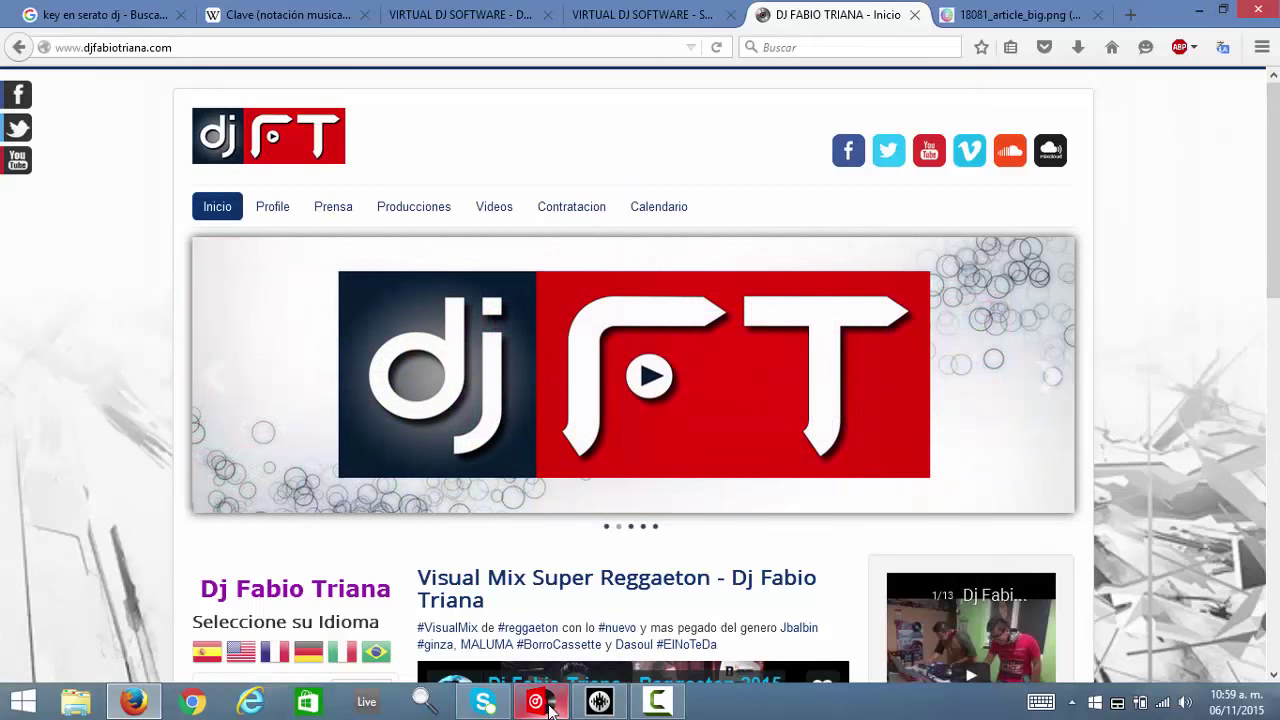
pyautogui.click(597, 706)
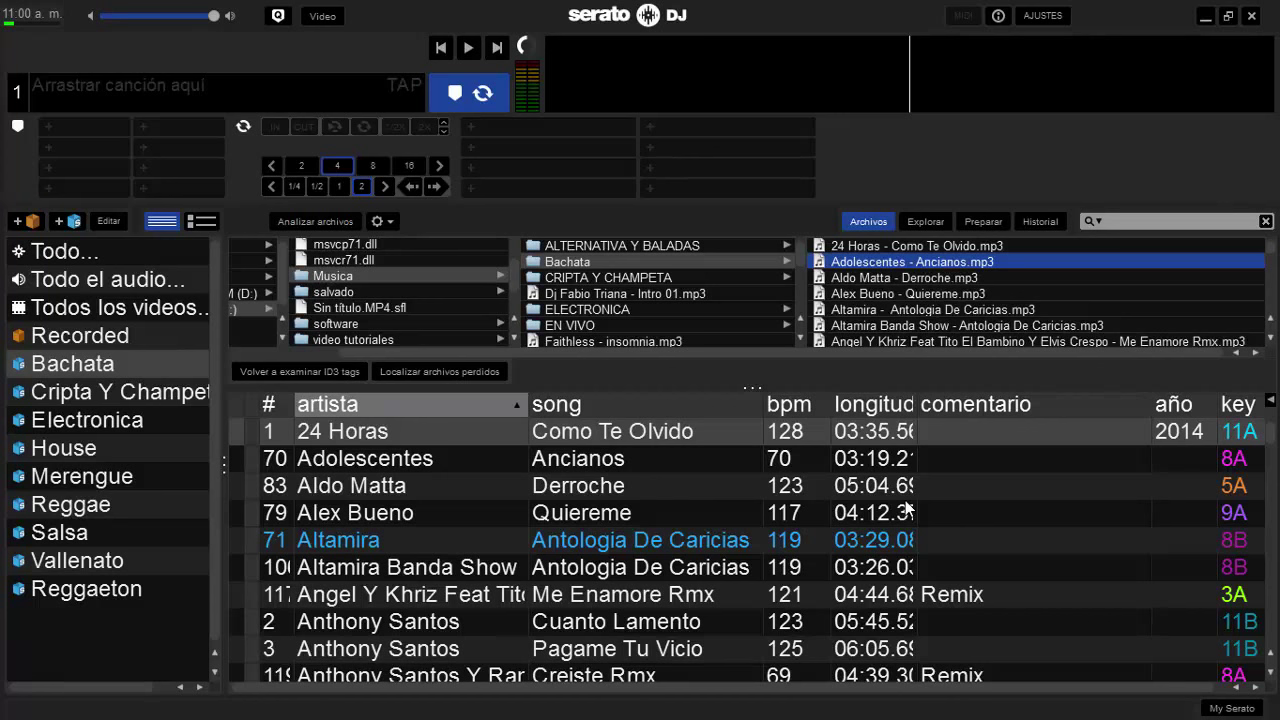
# Hide the key column in the Bachata song list and show it again
pyautogui.rightClick(1099, 412)
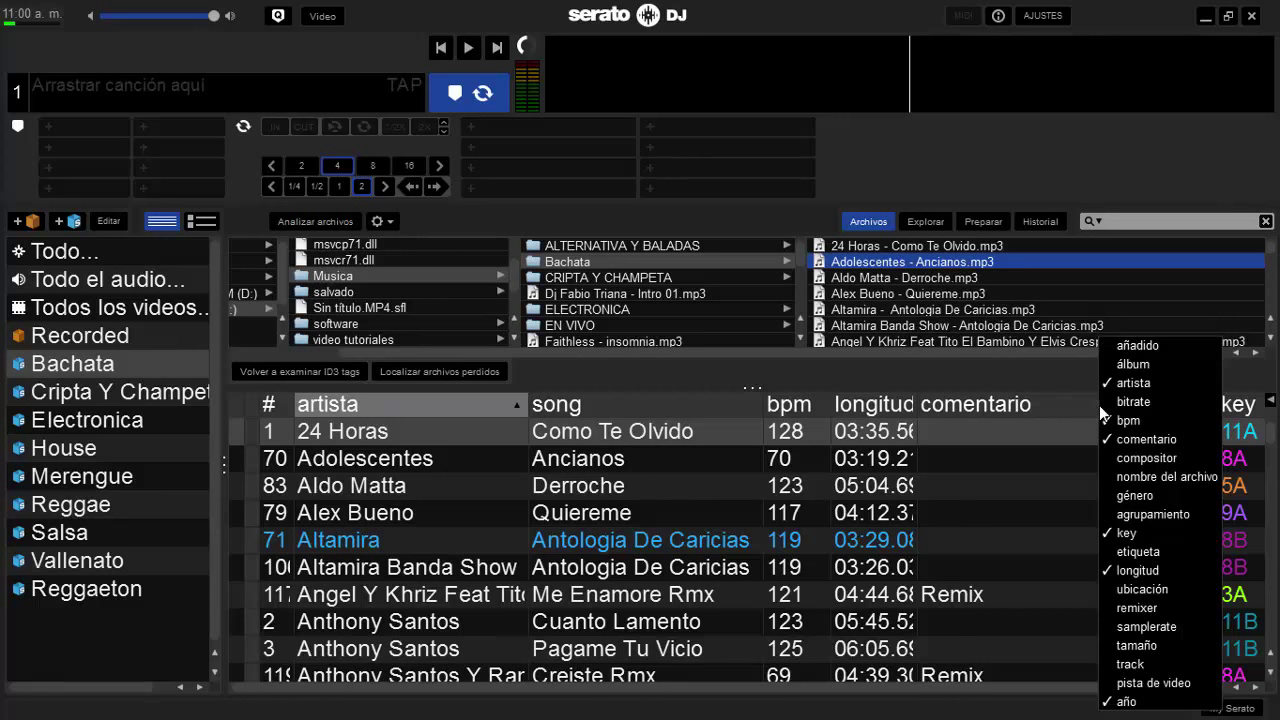
pyautogui.click(1135, 535)
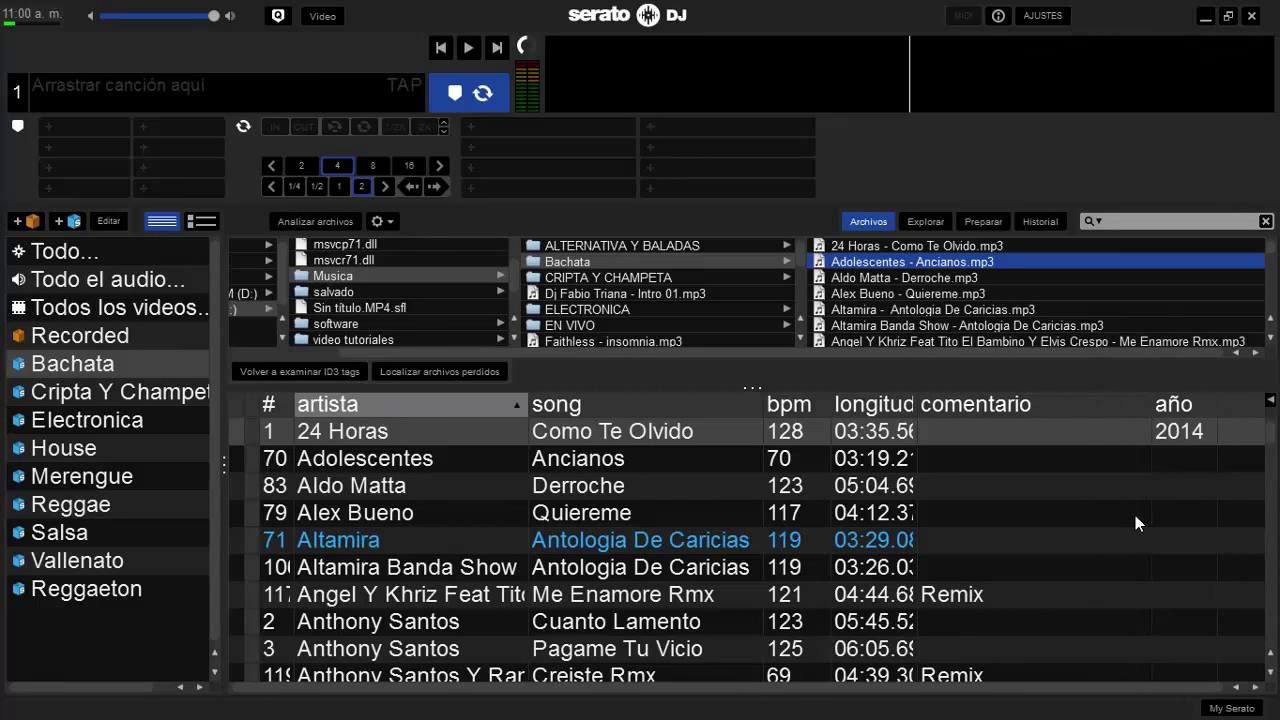
pyautogui.rightClick(1118, 405)
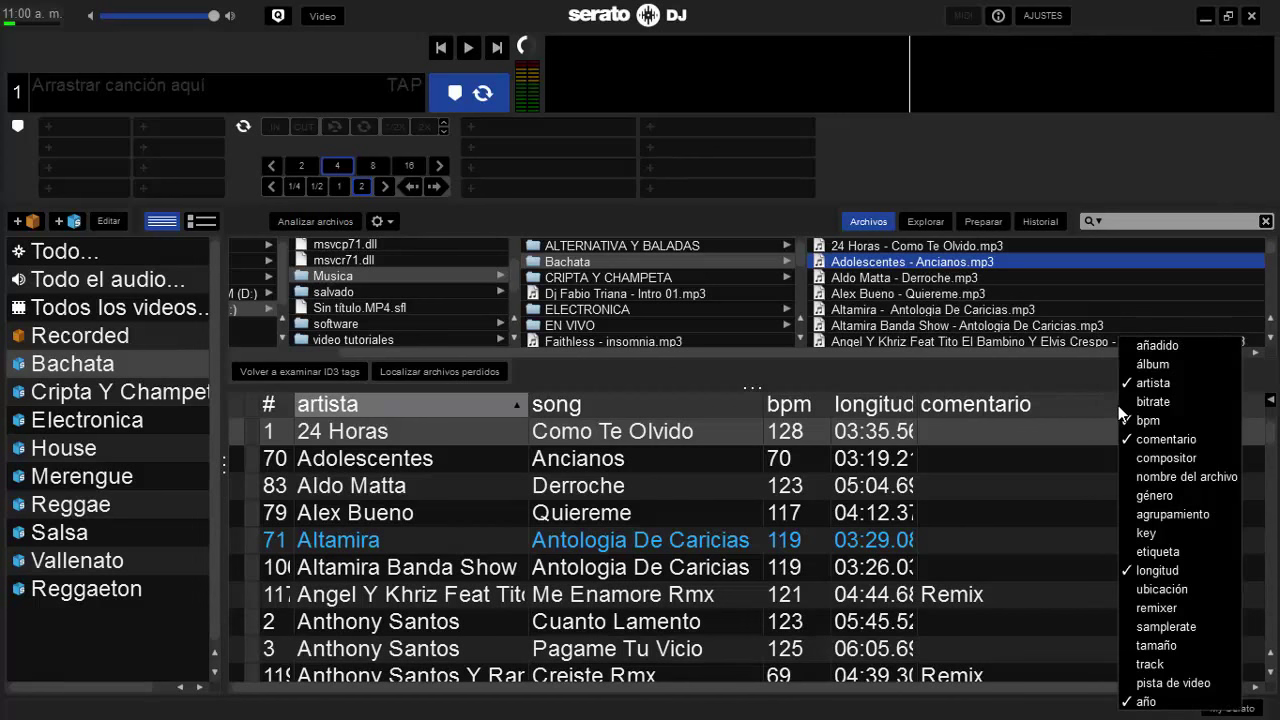
pyautogui.click(1147, 533)
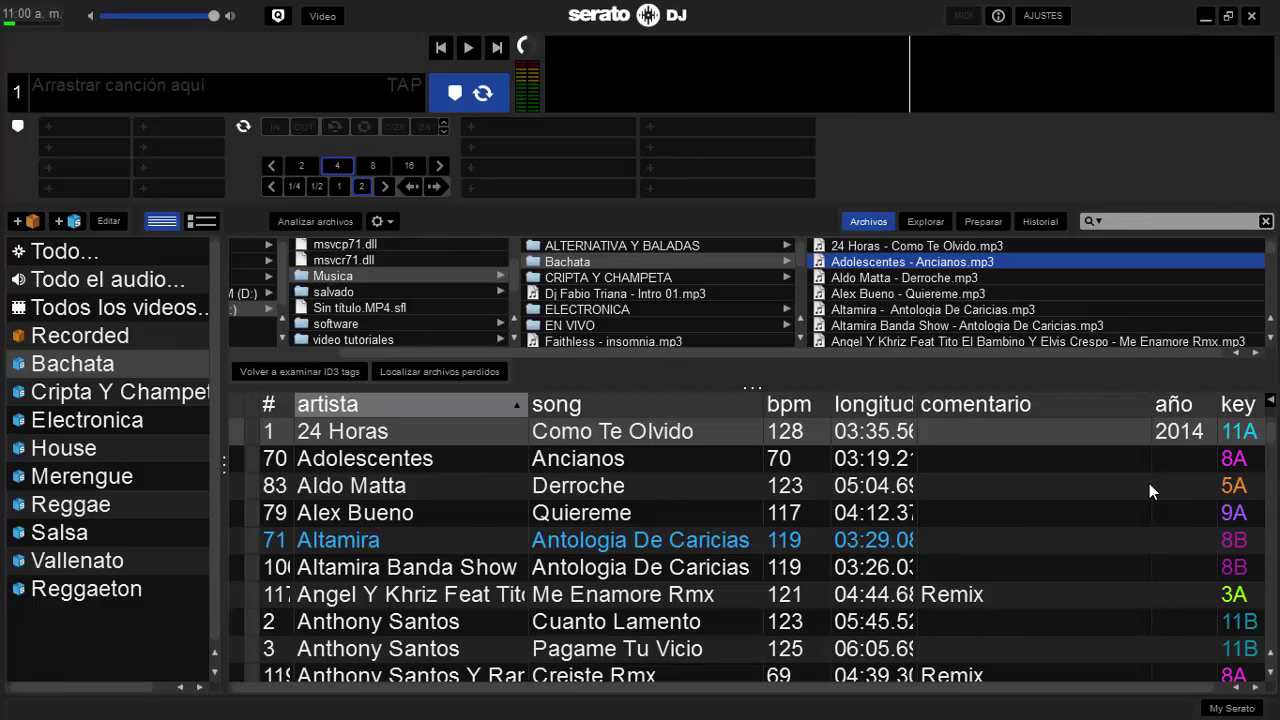
# Sort the Bachata songs by key and look through the 1B and 2A groups
pyautogui.click(1273, 676)
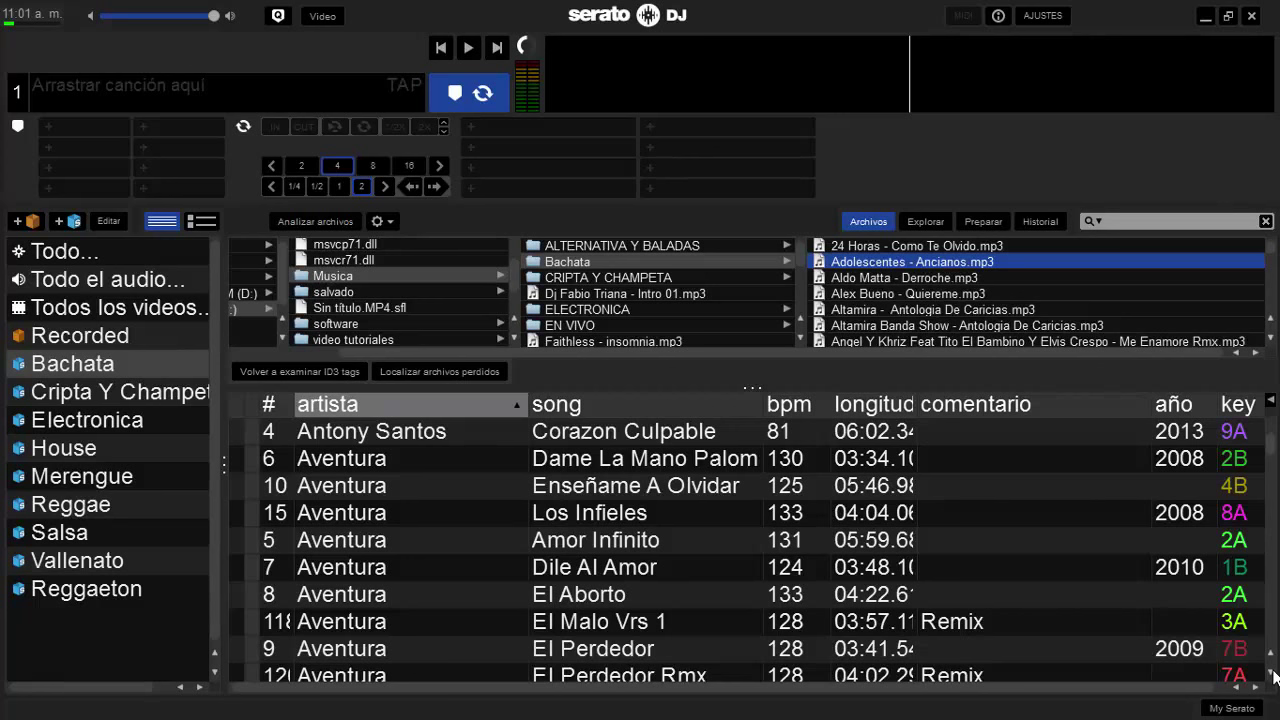
pyautogui.click(1248, 406)
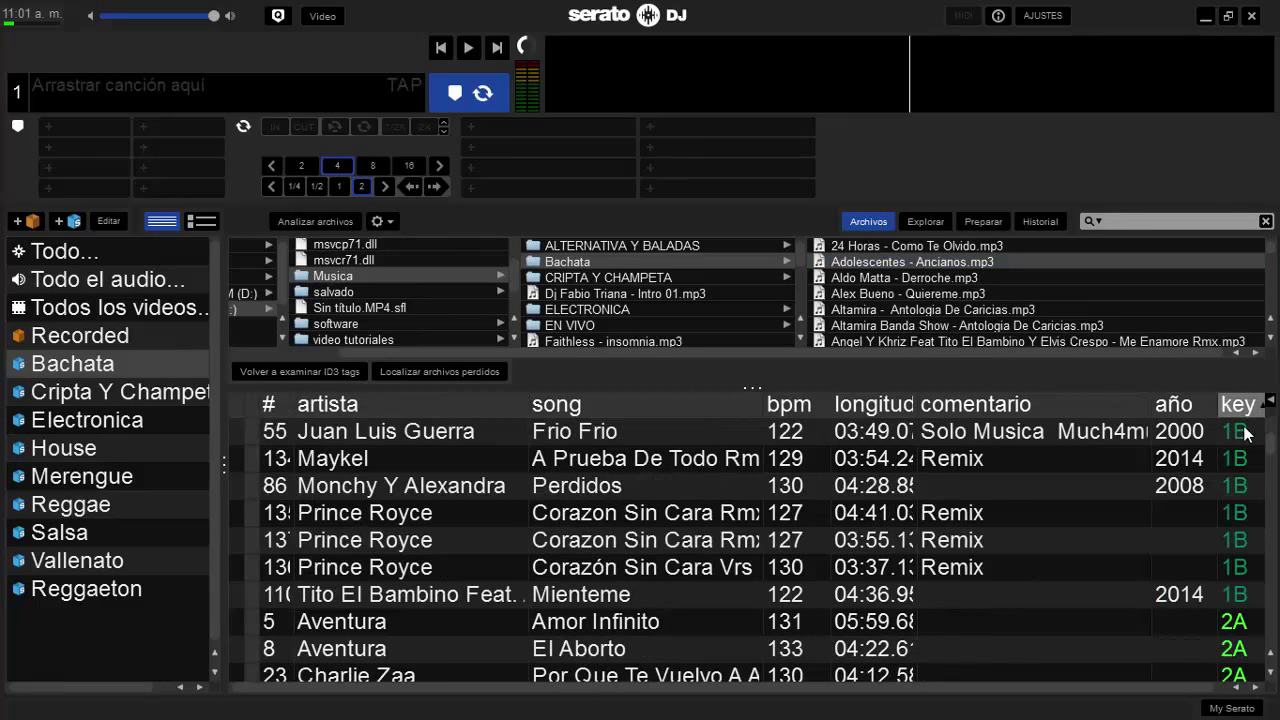
pyautogui.click(1272, 675)
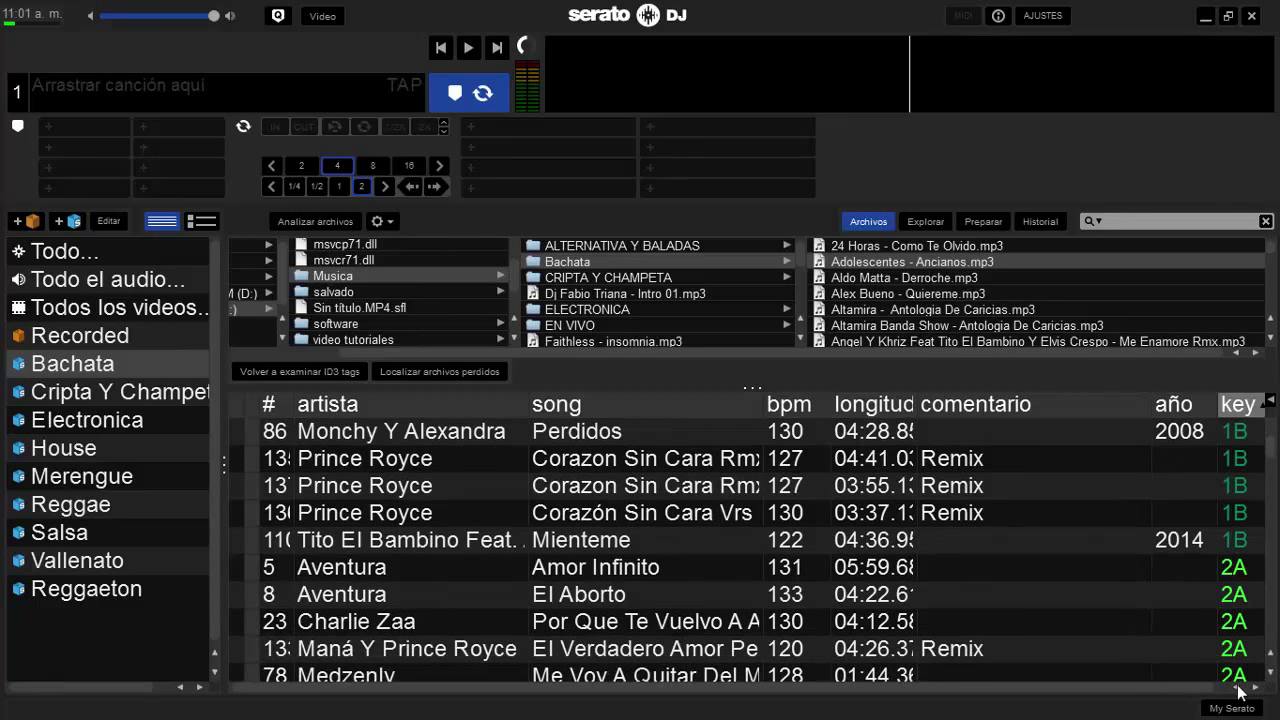